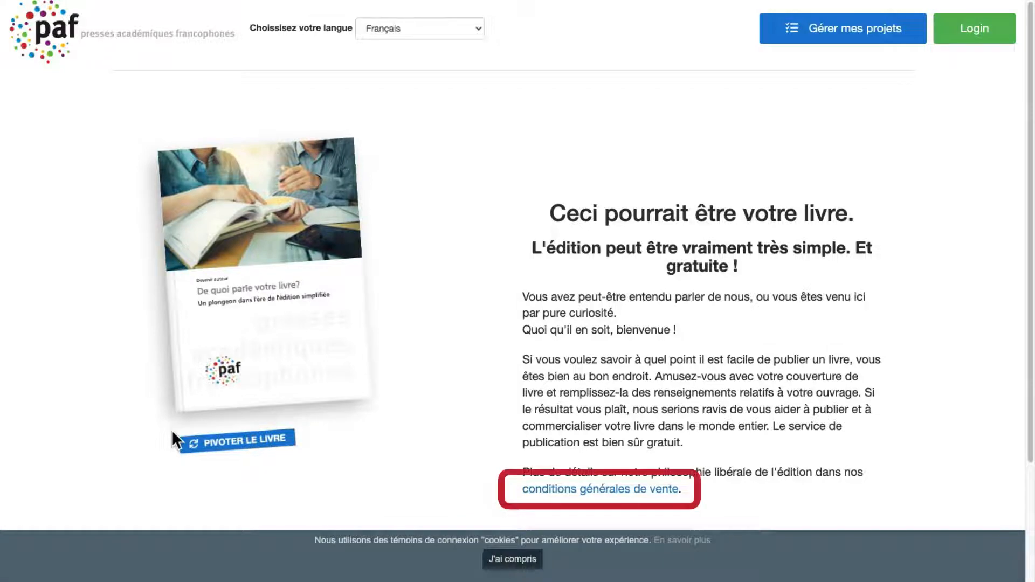
- Open the general terms of sale linked on the welcome page and read through the publishing contract
left_click(546, 495)
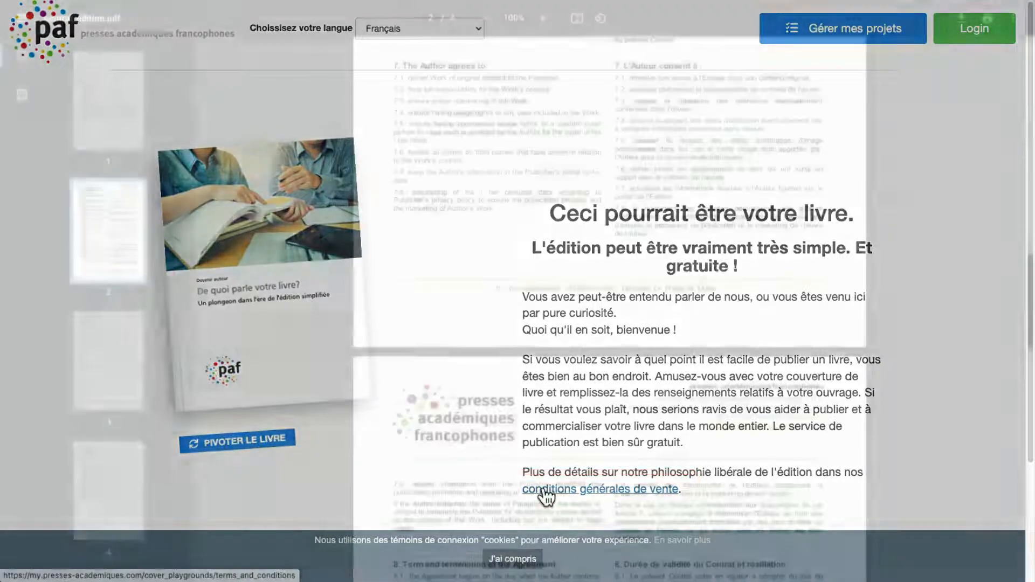
scroll(1031, 390, "down", 3)
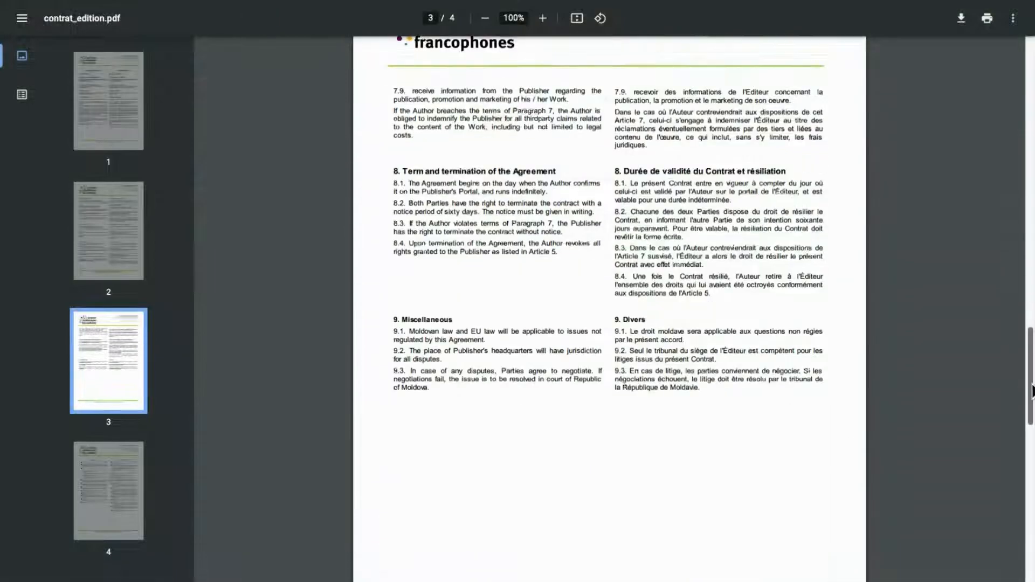
left_click_drag(1031, 390, 1029, 332)
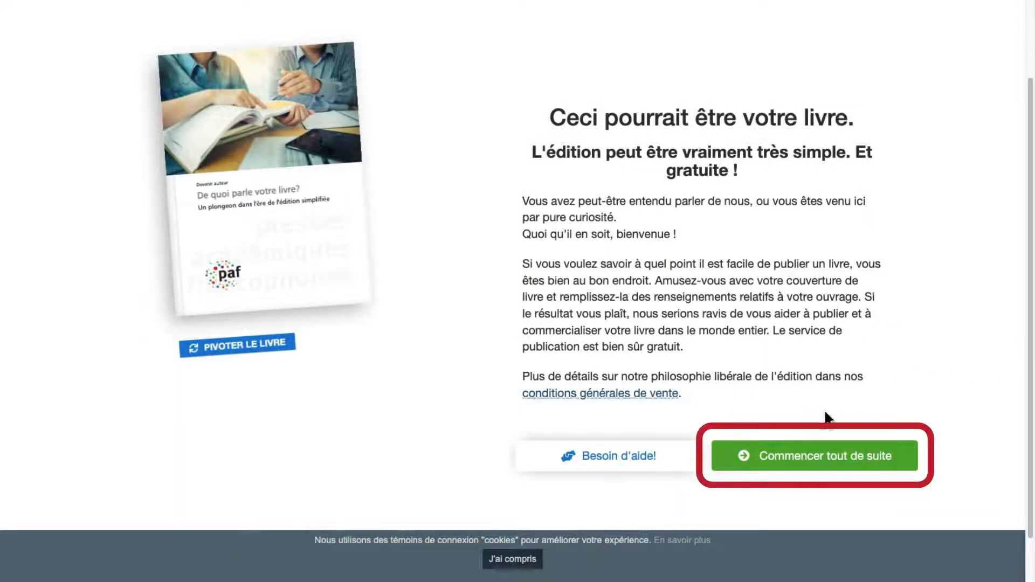
- Start a book project titled "L'impact environnemental de la culture du thé en Asie de l'Est" with subtitle "Les questions de durabilité dans le secteur du thé"
left_click(758, 465)
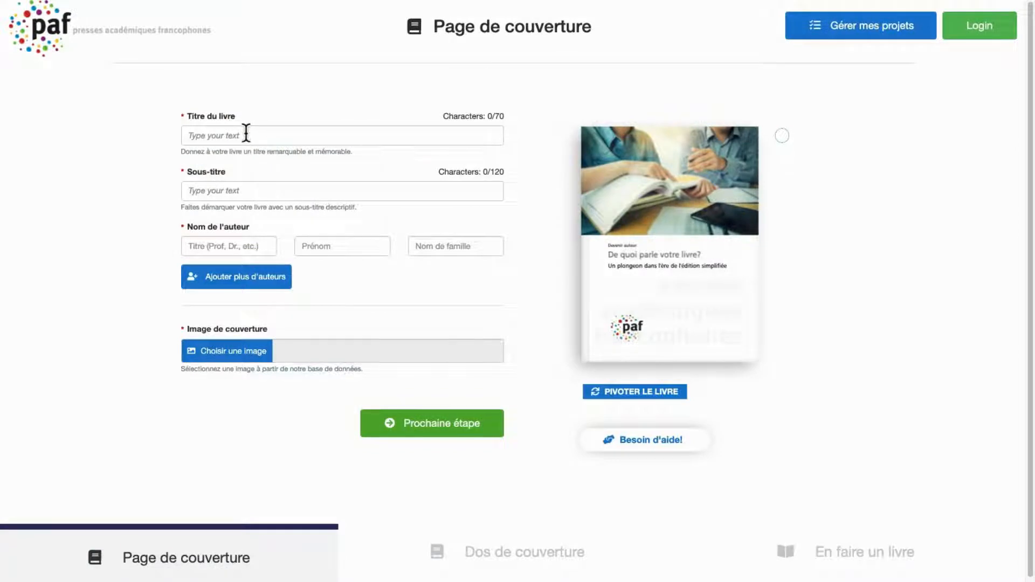
left_click(246, 133)
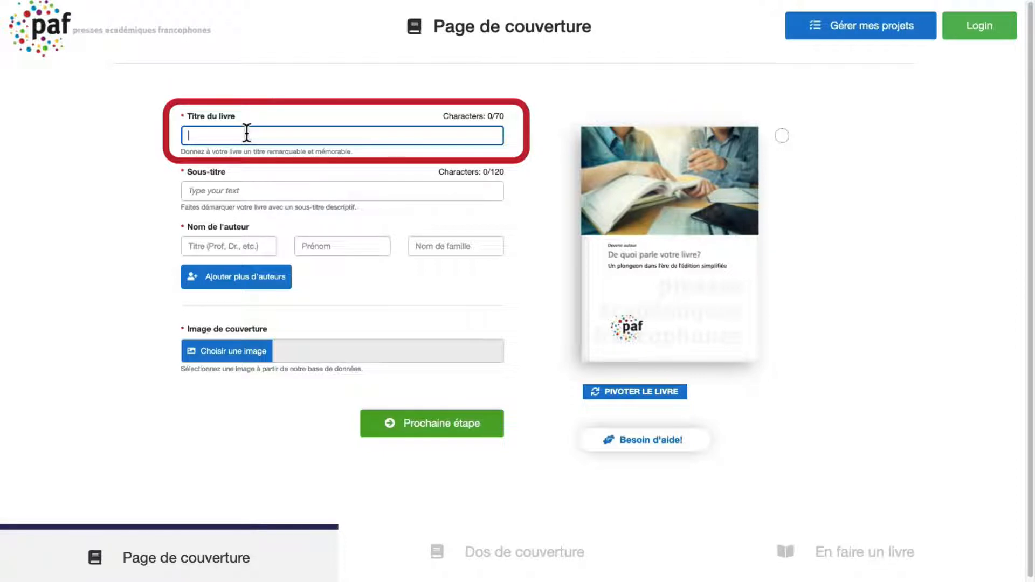
type("L'impact environnemental de la culture du thé en Asie de l'Est")
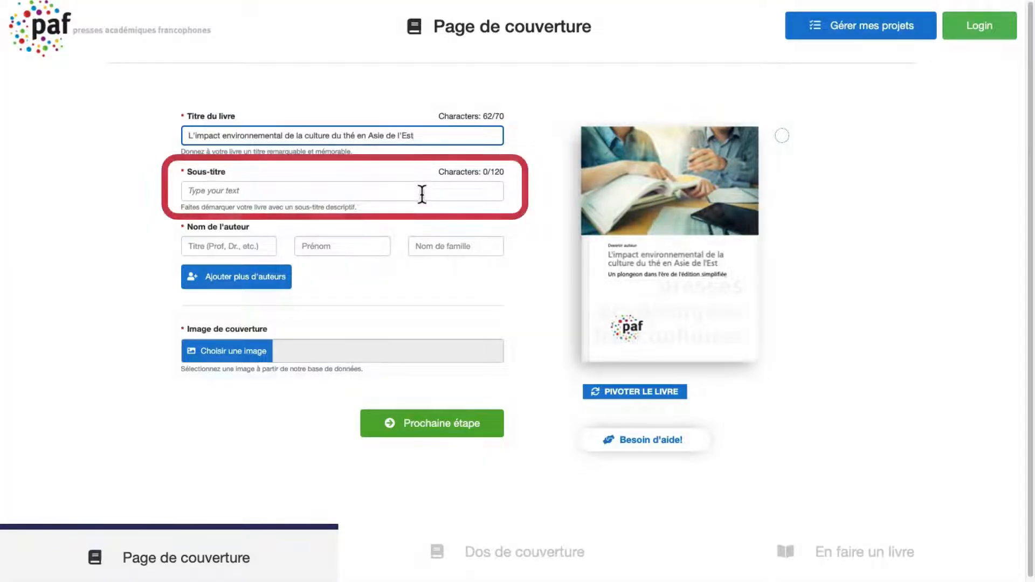
left_click(421, 190)
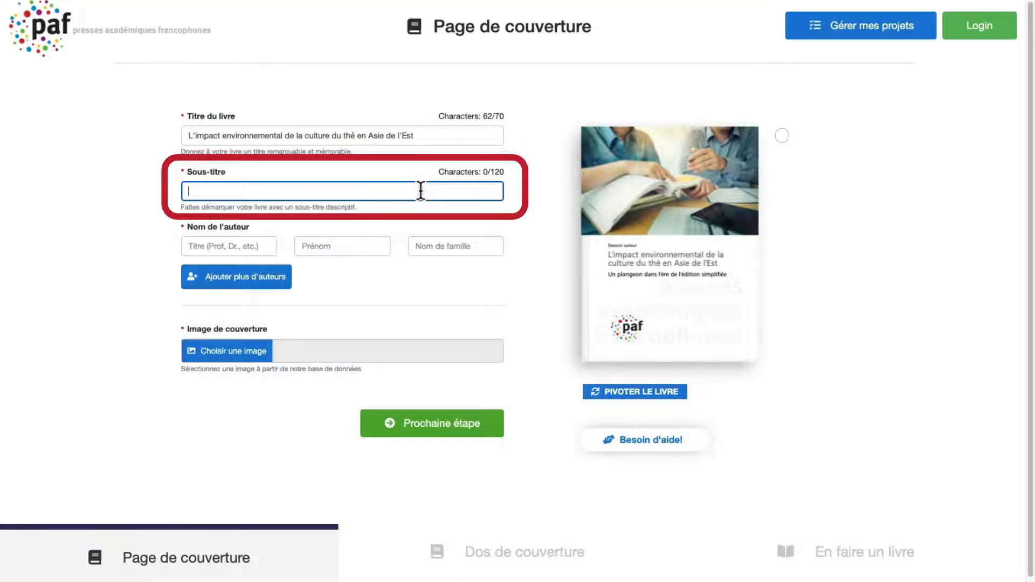
type("Les questions de durabilité dans le secteur du thé")
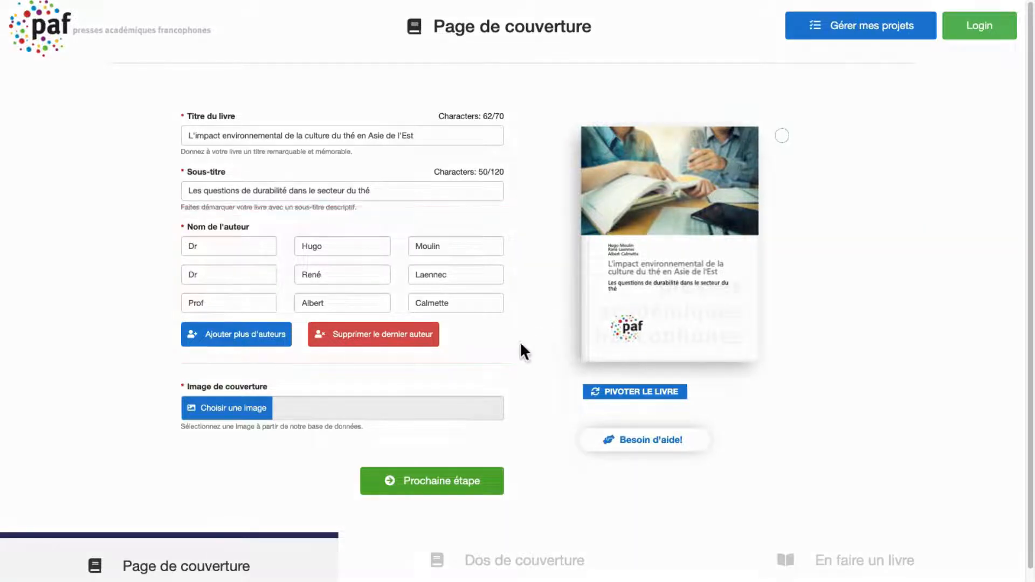
- Search the cover image database for "agriculture" and choose the green terraced hillside with the small hut
left_click(257, 415)
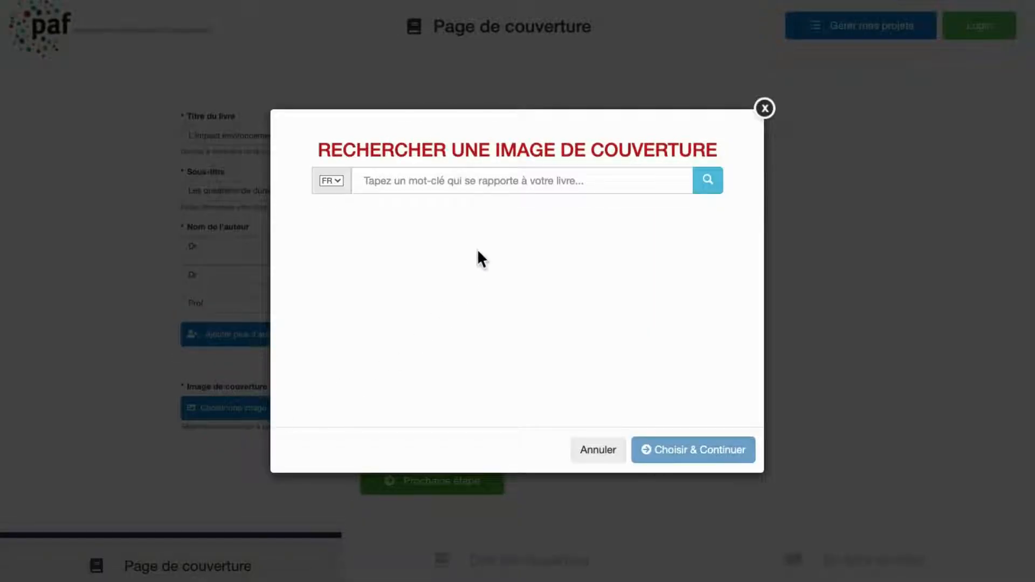
left_click(502, 182)
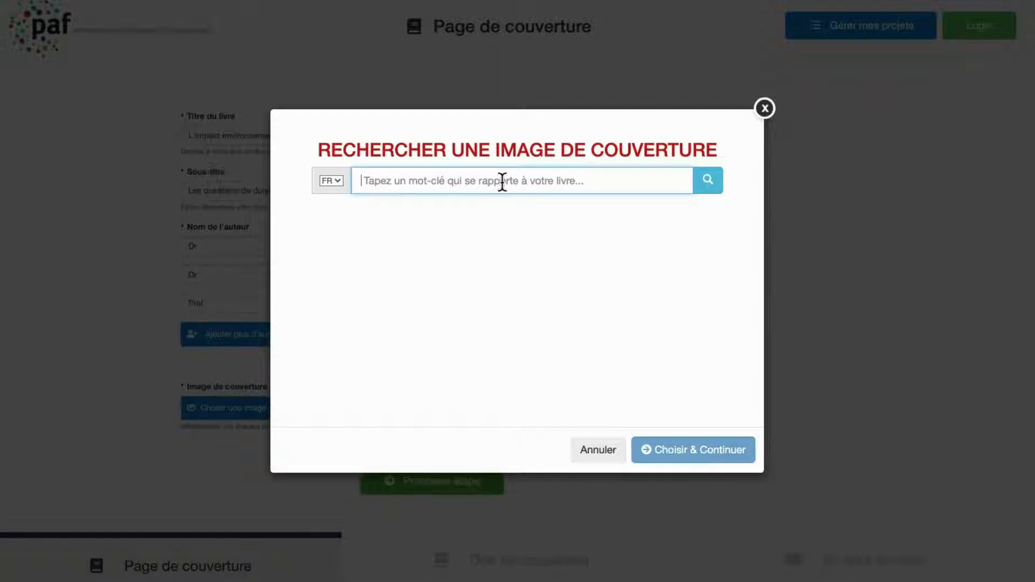
type("agriculture")
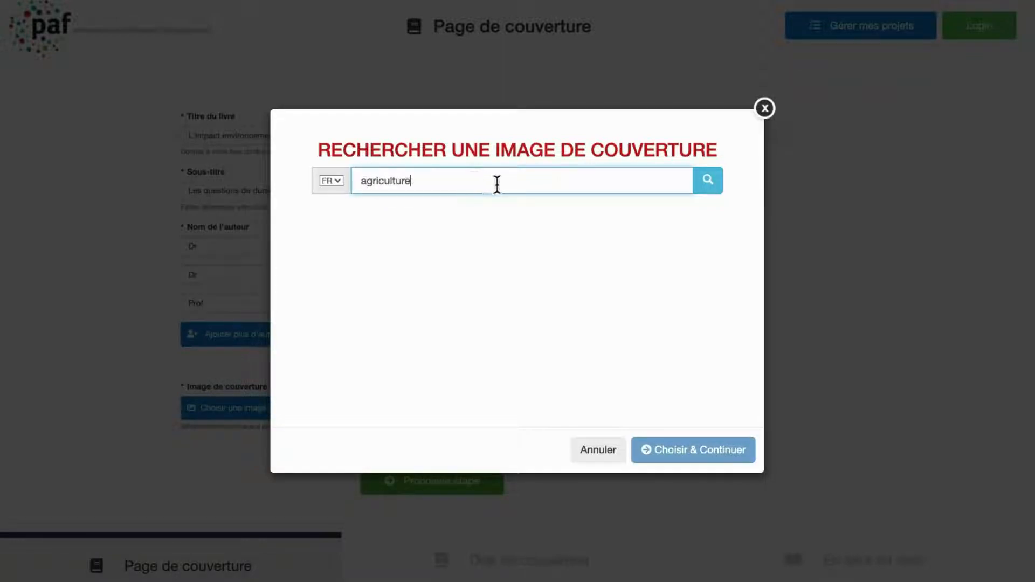
left_click(707, 180)
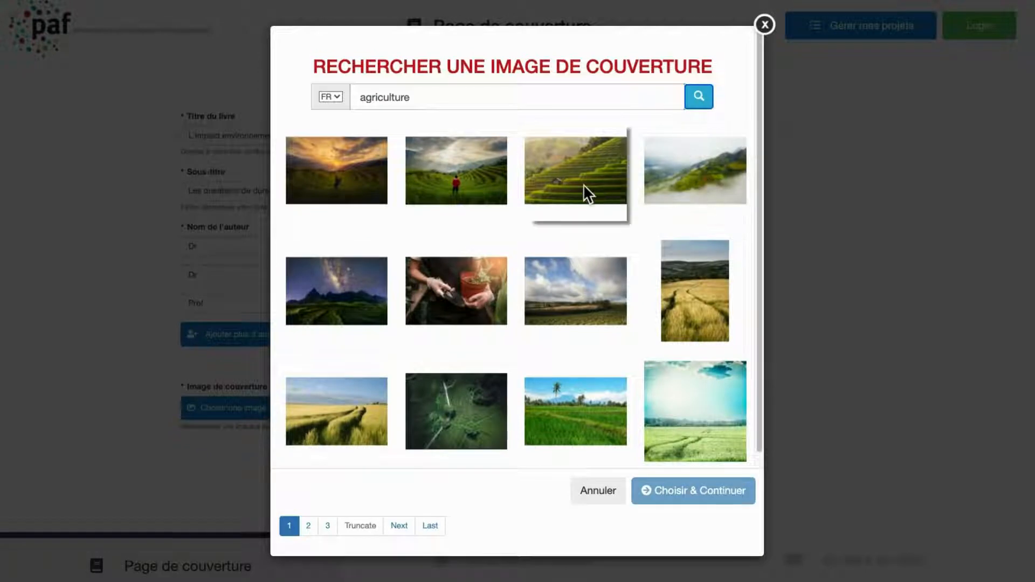
left_click(583, 185)
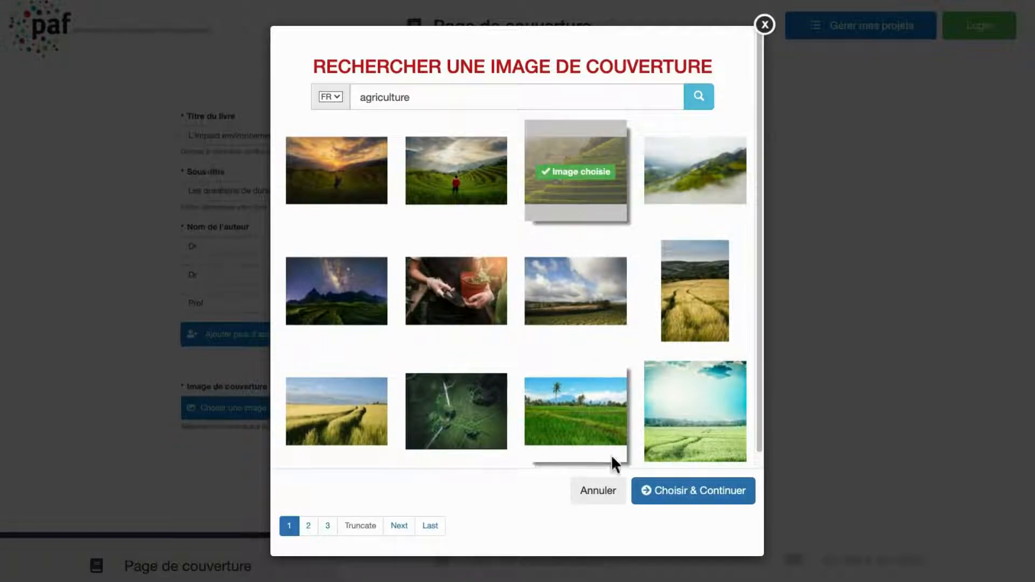
left_click(687, 505)
- Crop the cover image to the terraces around the hut, save it, and continue to the back cover
left_click_drag(511, 215, 489, 243)
left_click_drag(527, 150, 499, 188)
left_click_drag(485, 228, 475, 212)
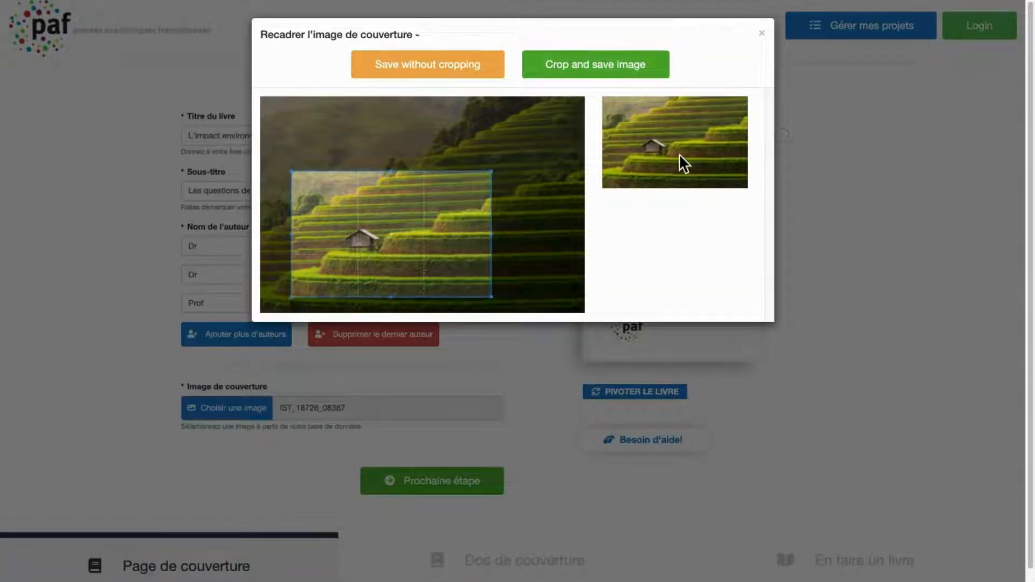
left_click(575, 71)
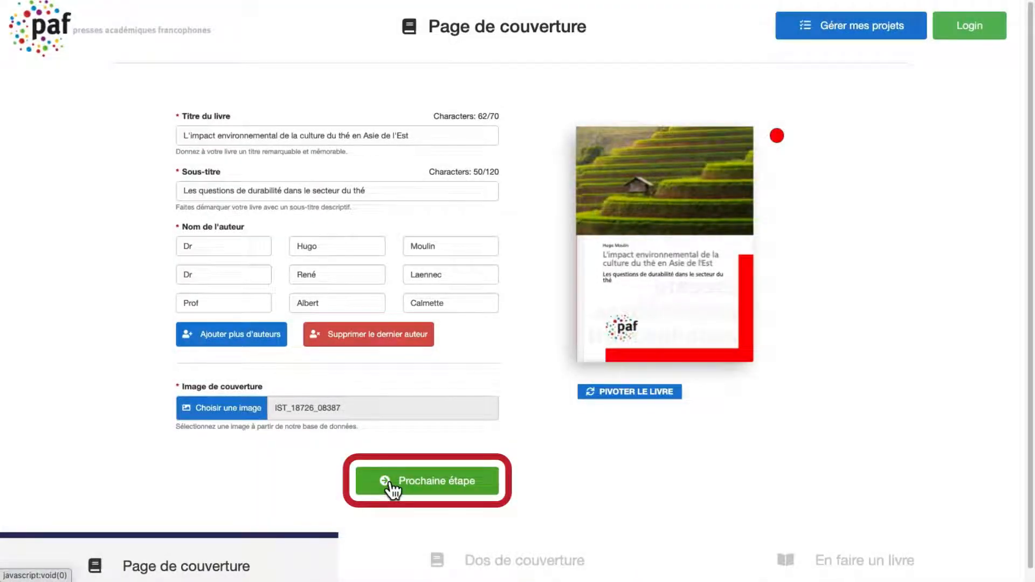
left_click(392, 488)
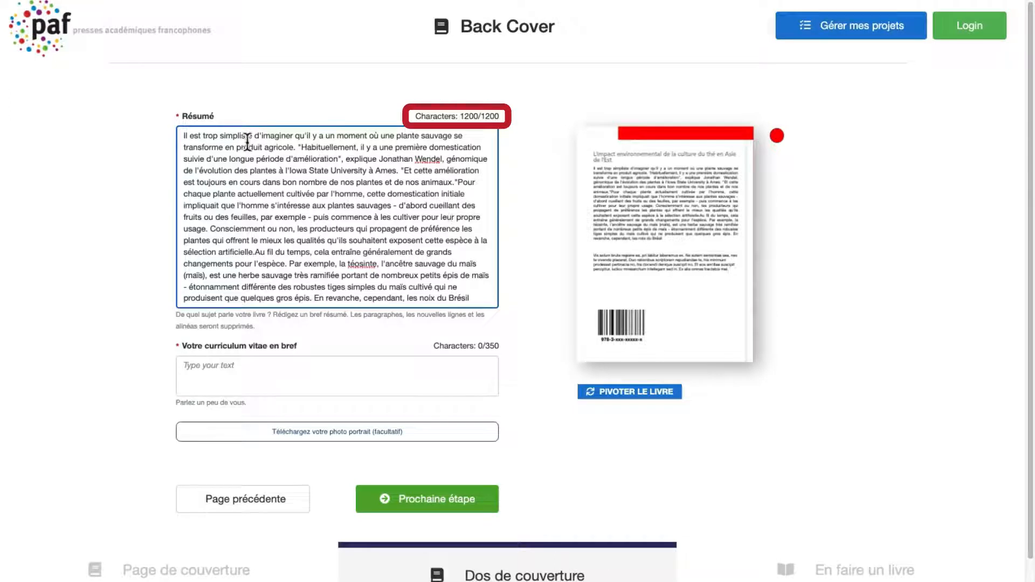
- Make the word "Habituellement" bold in the summary and italicize the quoted geneticist's name
double_click(325, 147)
left_click(238, 124)
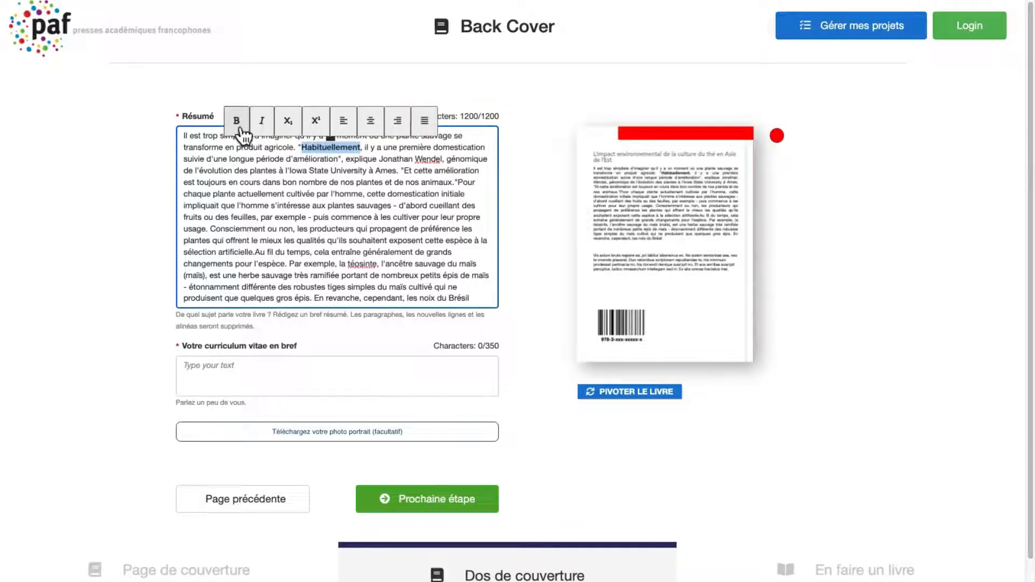
double_click(312, 158)
left_click_drag(379, 159, 444, 160)
left_click(342, 133)
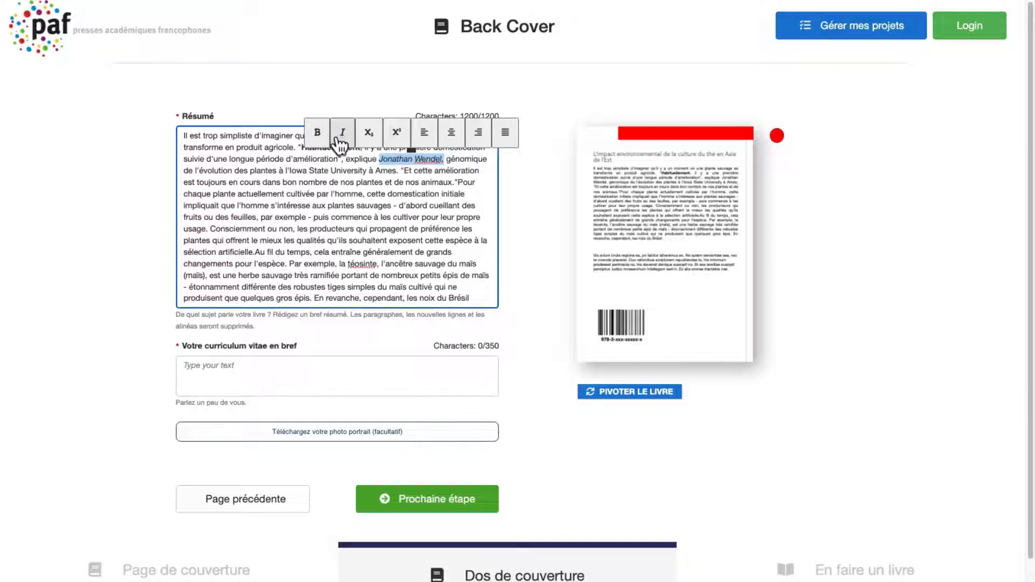
- Paste the biography text beginning "Inspiré par l'inconnu en 2002" into the middle of the summary and into the short curriculum vitae
left_click(272, 223)
double_click(240, 227)
key("ctrl+v")
left_click(209, 372)
key("ctrl+v")
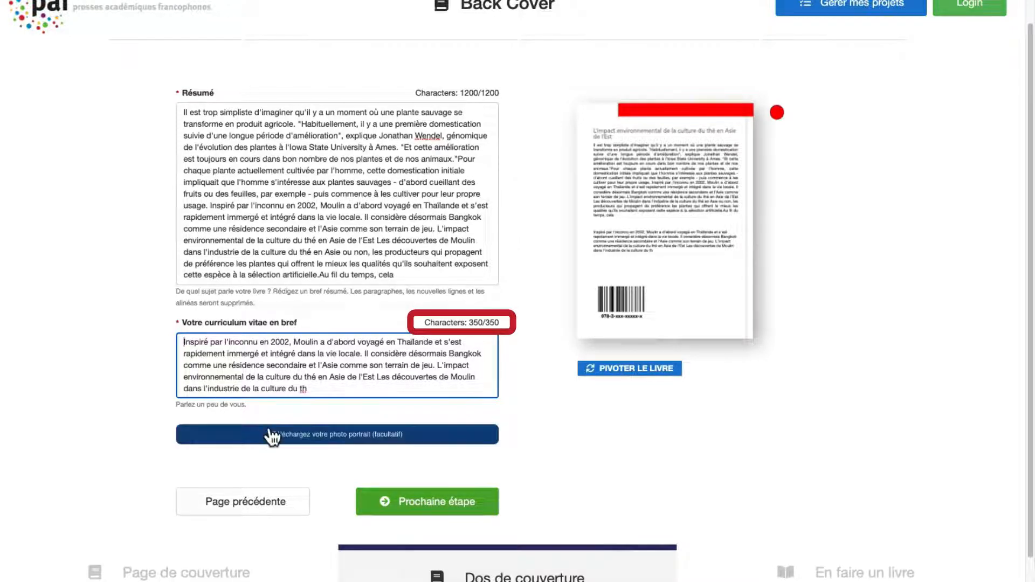
- Upload the author's portrait photo cropped to the head and shoulders, and continue to the book details page
left_click(301, 437)
left_click(378, 70)
left_click(810, 287)
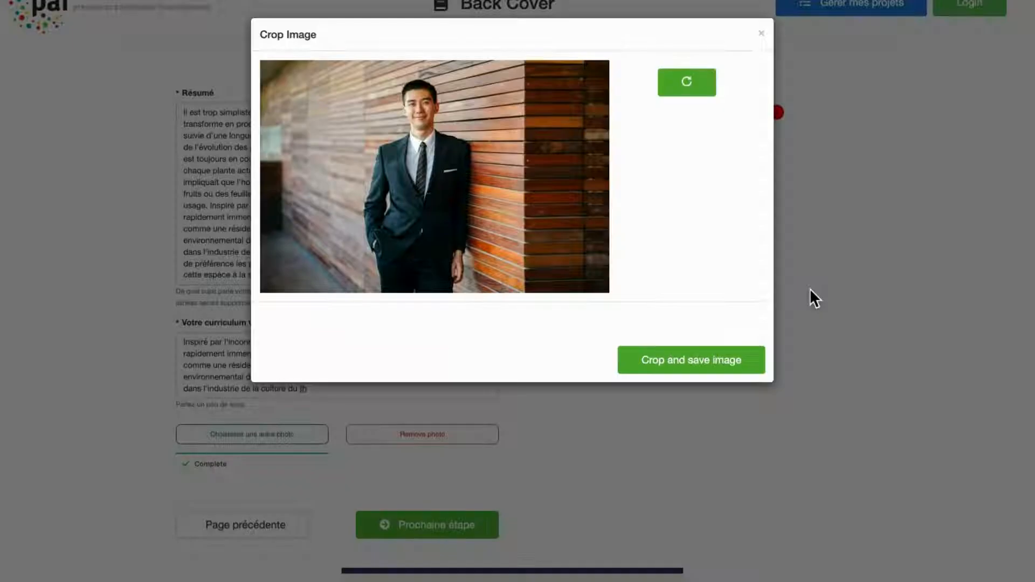
left_click_drag(495, 270, 429, 180)
left_click_drag(376, 156, 404, 145)
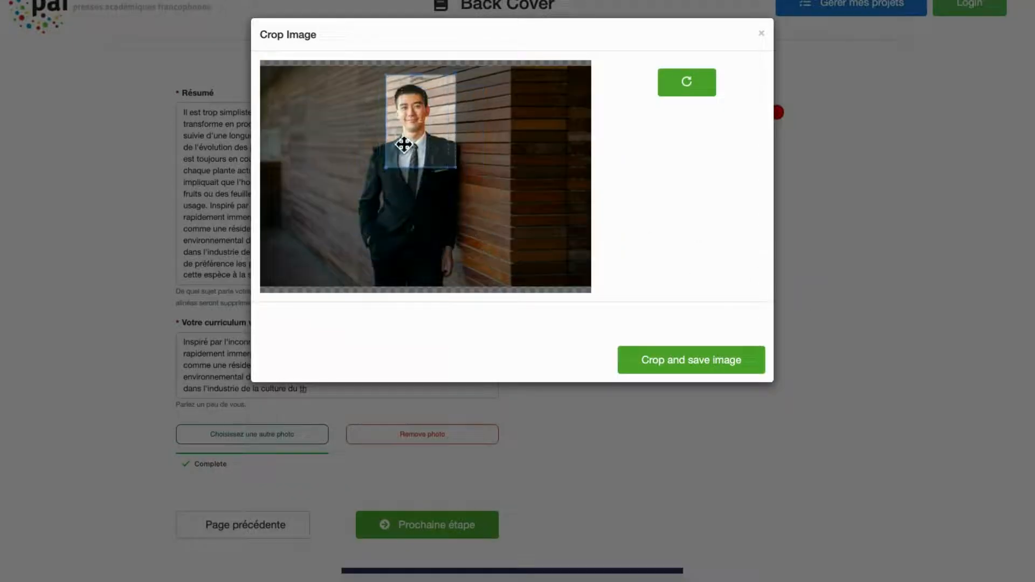
left_click(676, 358)
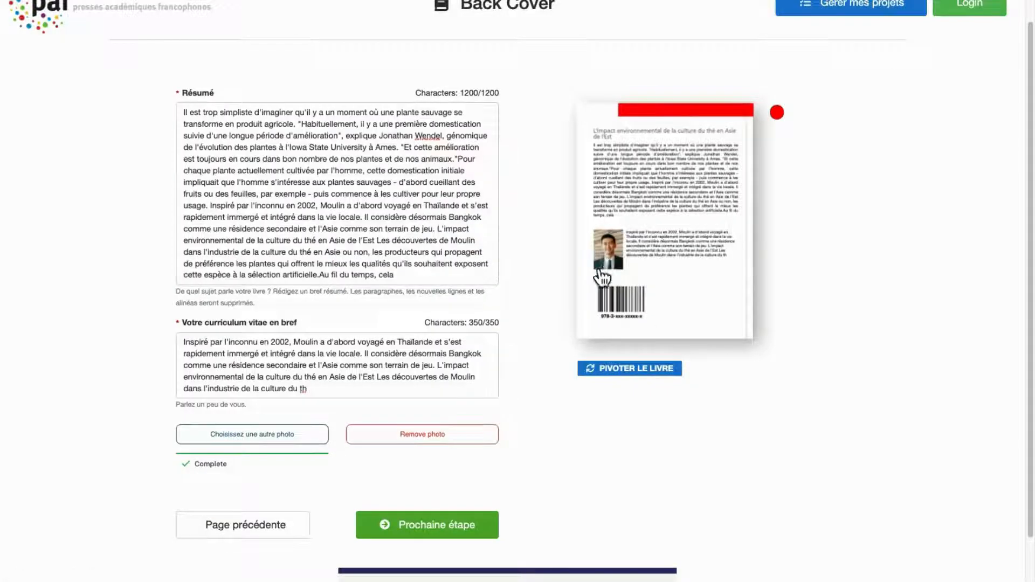
left_click(448, 528)
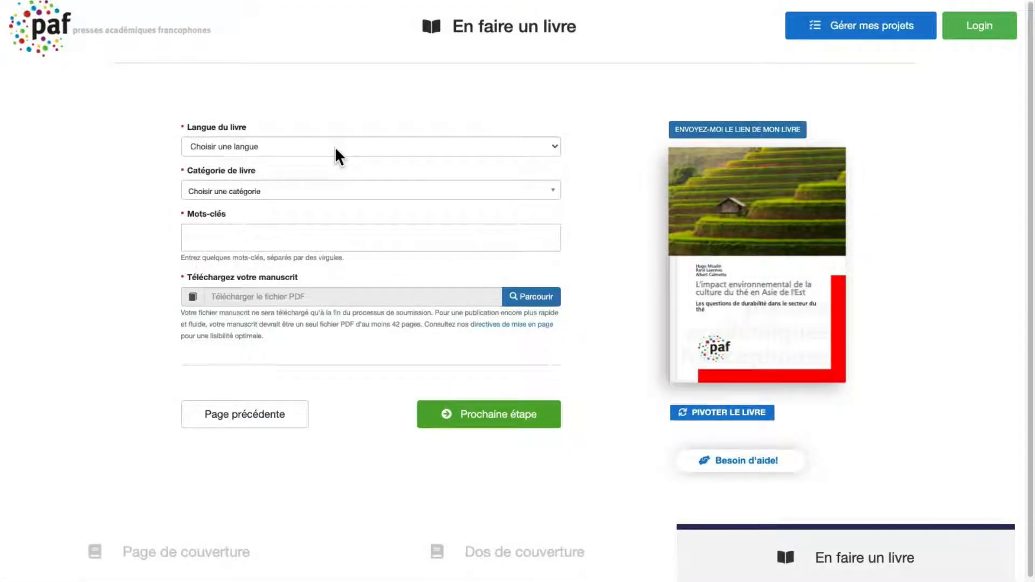
- Set the book language to Français and the category to "Agriculture, Horticulture, Sylviculture, Pêche, Nutrition"
left_click(336, 150)
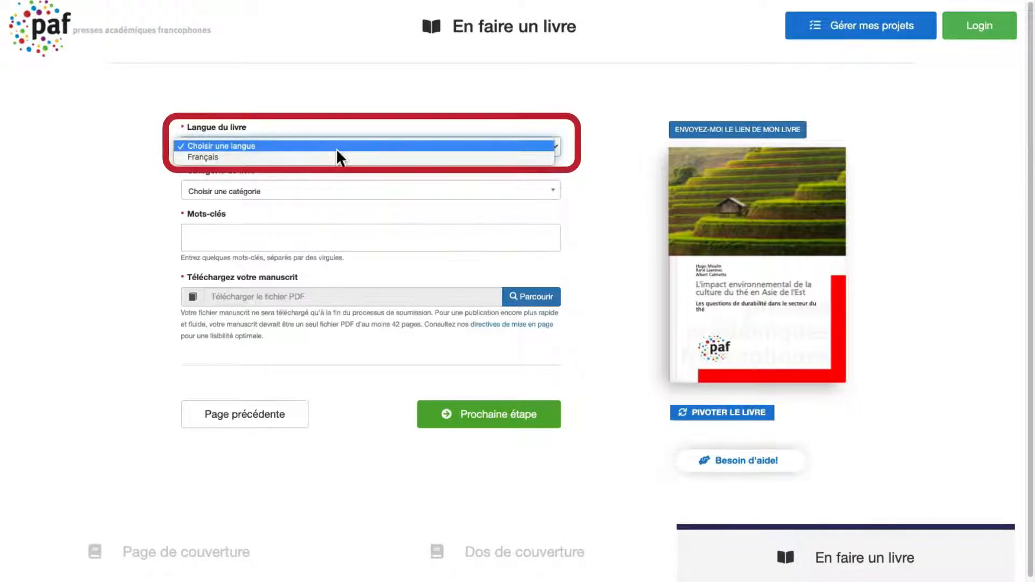
left_click(339, 157)
left_click(331, 192)
left_click(311, 289)
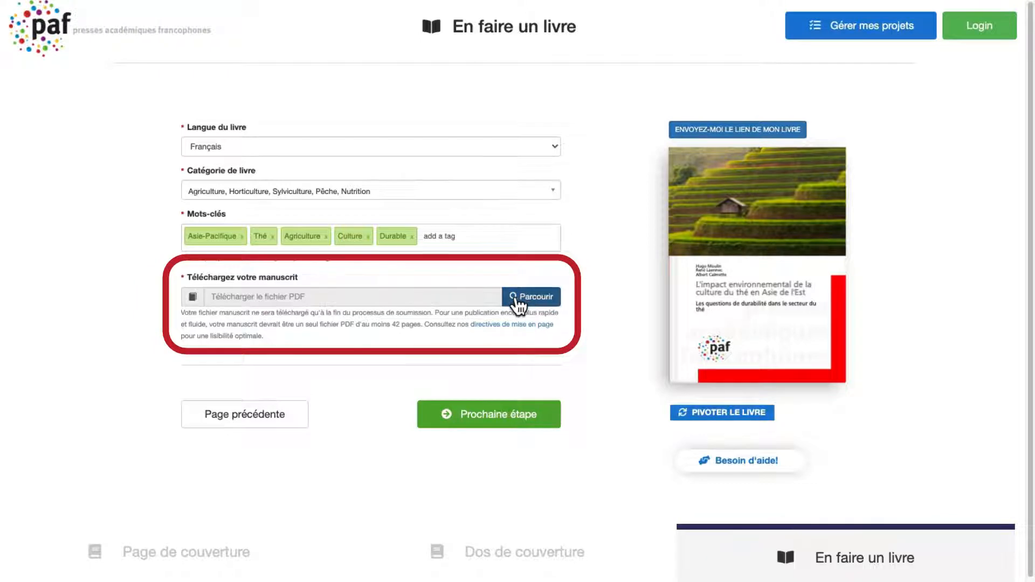
- Upload manuscript.pdf as the manuscript and manuscript.doc as its additional DOC version
left_click(520, 303)
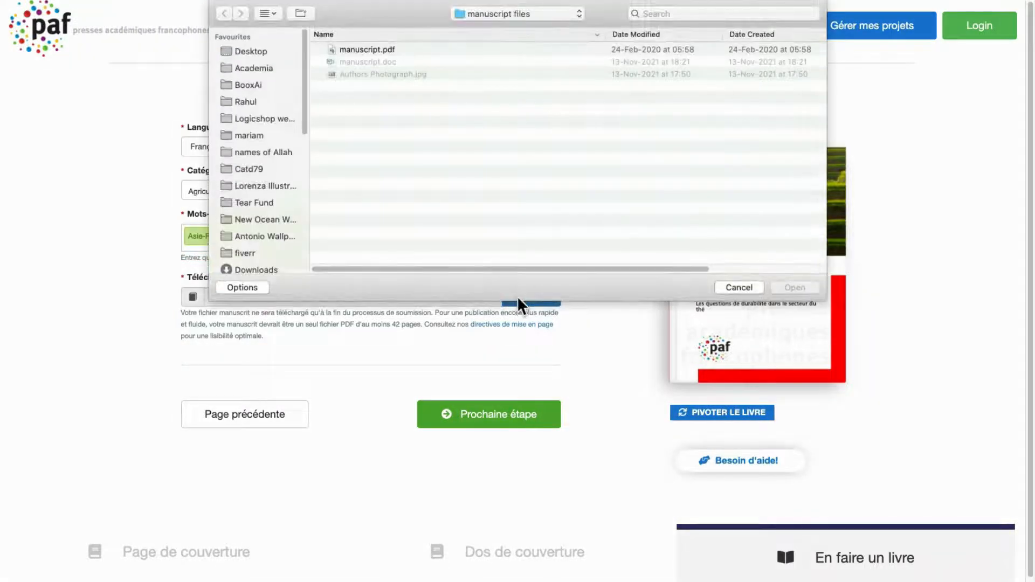
left_click(354, 49)
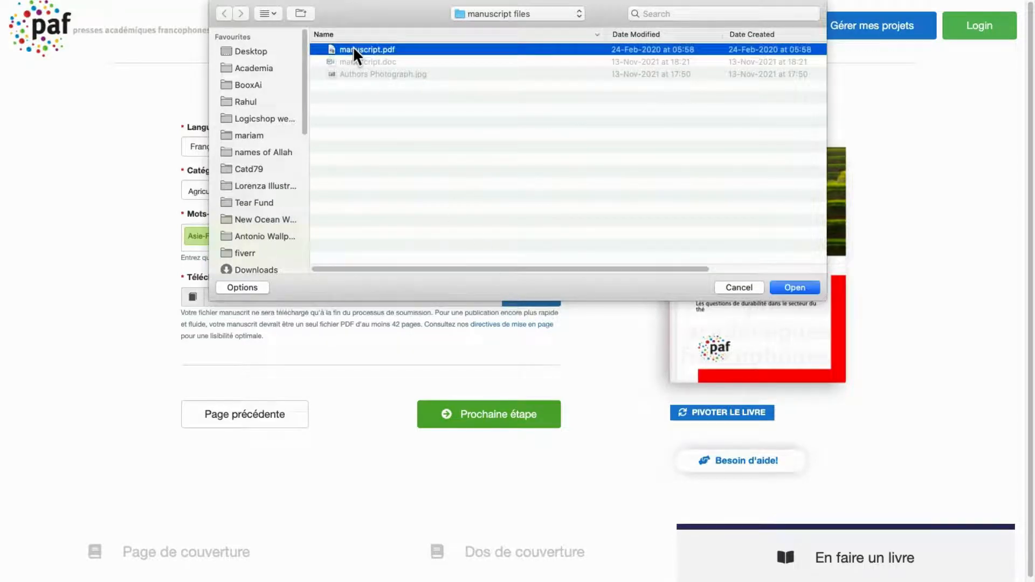
left_click(795, 288)
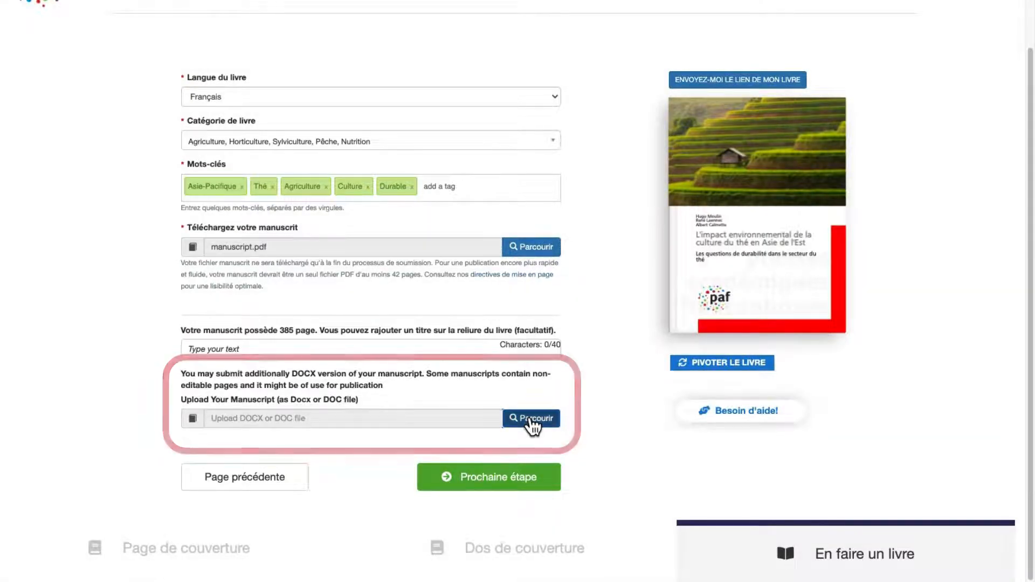
left_click(533, 420)
left_click(371, 62)
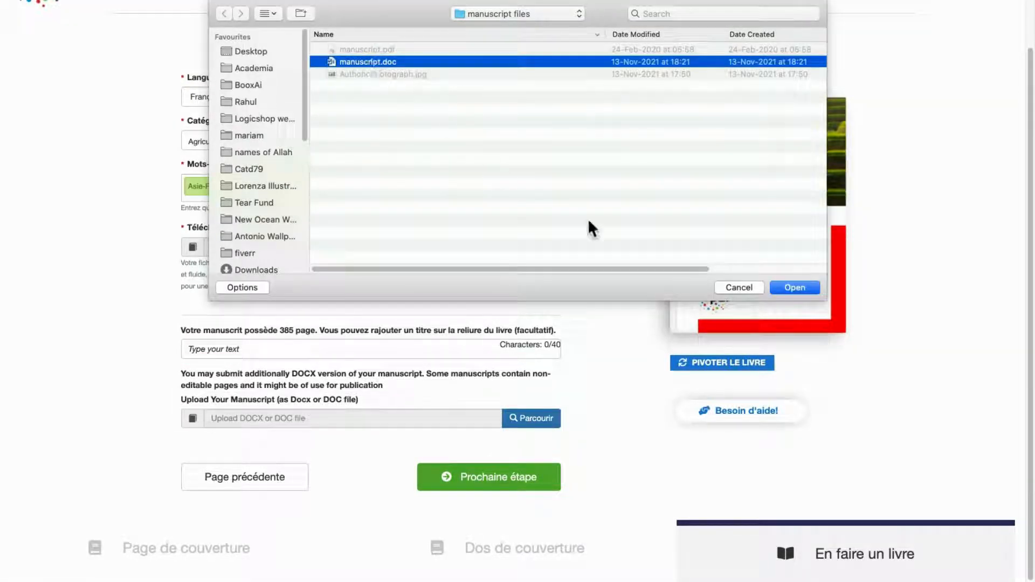
left_click(796, 288)
- Download the page layout guidelines PDF, open it and read through it
scroll(537, 315, "up", 2)
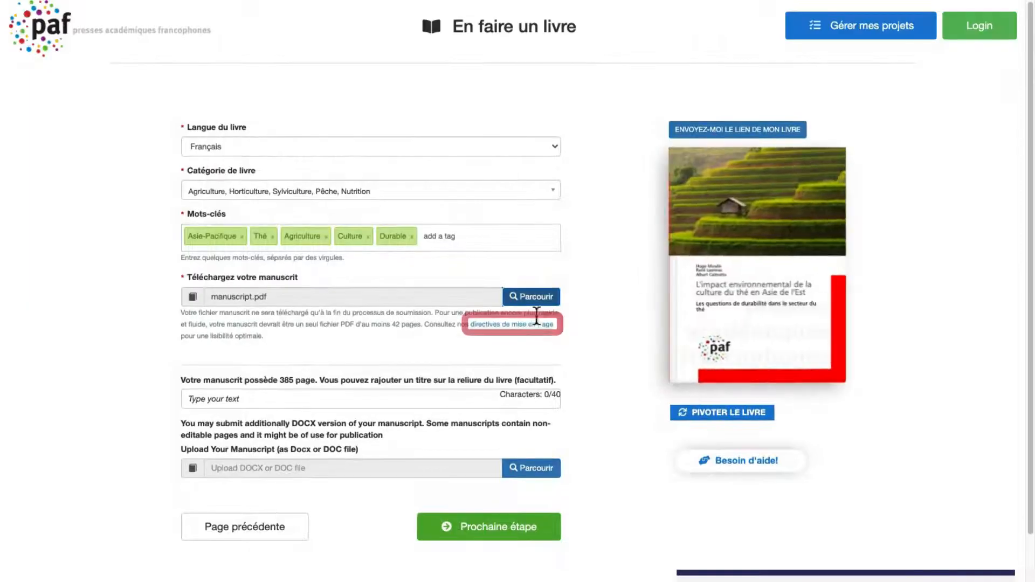
left_click(531, 325)
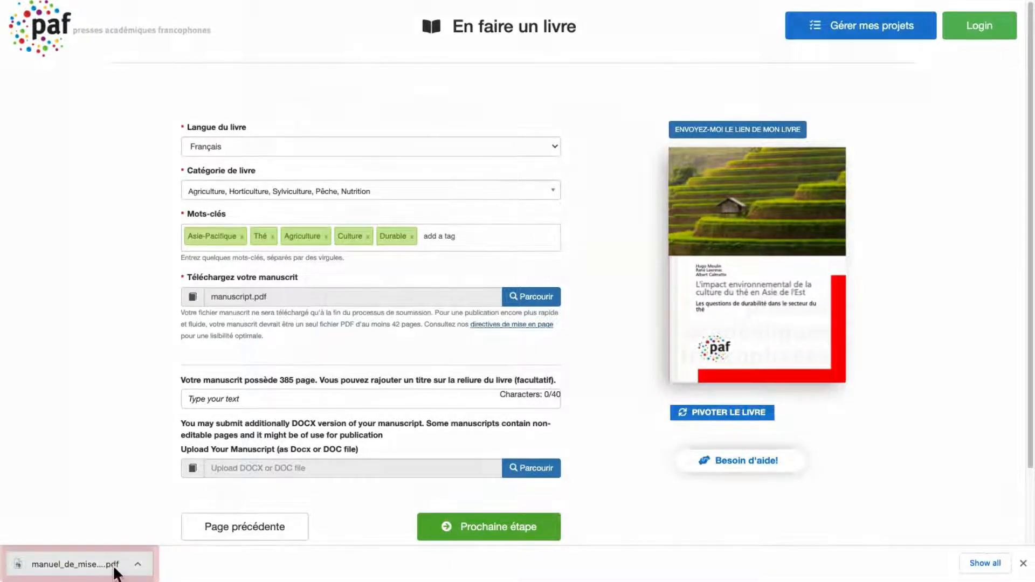
left_click(115, 567)
left_click_drag(1030, 243, 1028, 405)
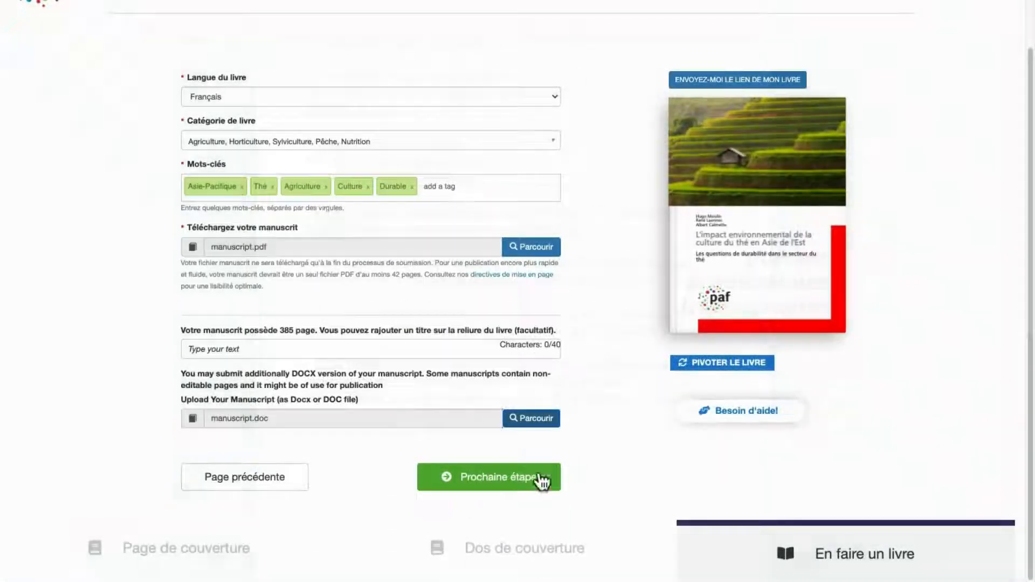
- Continue to the contact details page and accept the general terms of sale
left_click(536, 483)
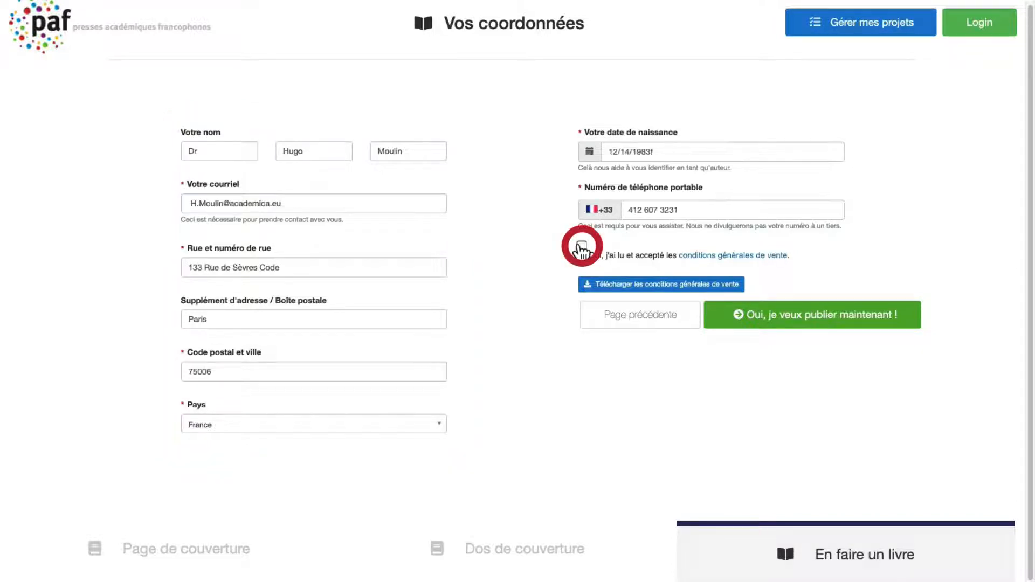
left_click(582, 247)
- Download the general terms of sale from the contact details page and read through the opened PDF
left_click(727, 260)
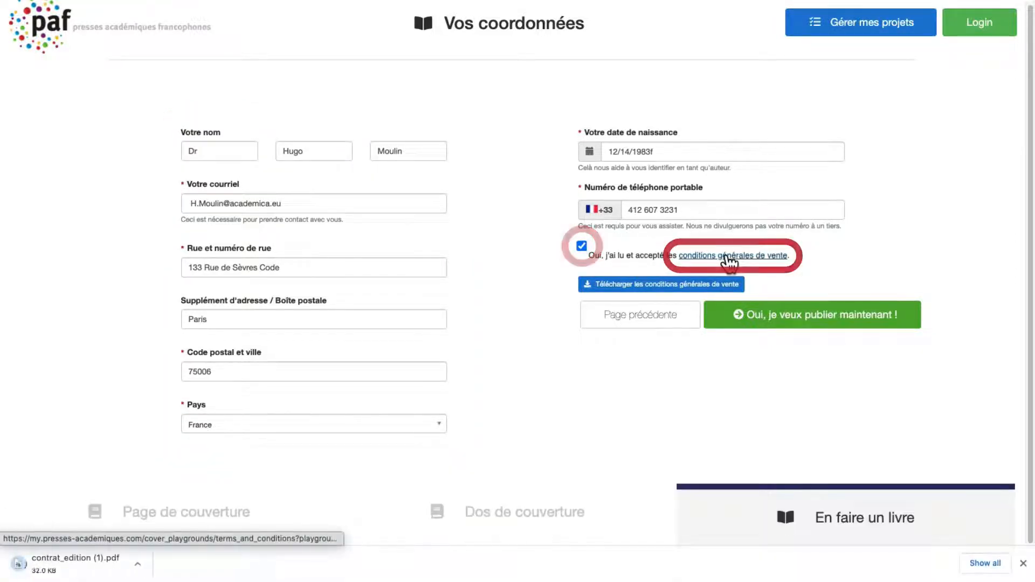
left_click(99, 561)
scroll(512, 270, "down", 5)
scroll(512, 270, "down", 20)
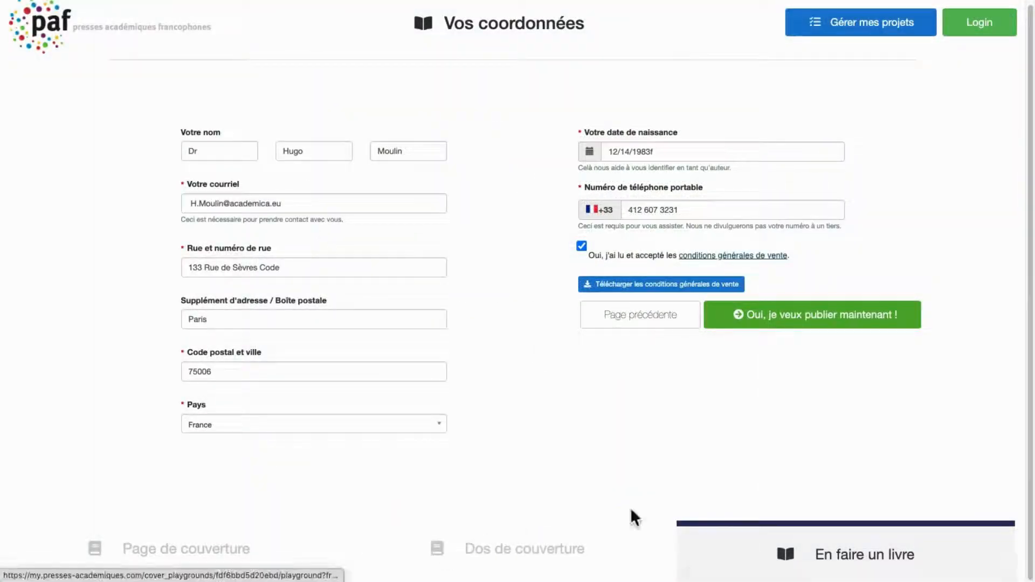
- Submit the completed book project for publication and review the referral options and digital marketing plans for authors on the confirmation page
left_click(798, 318)
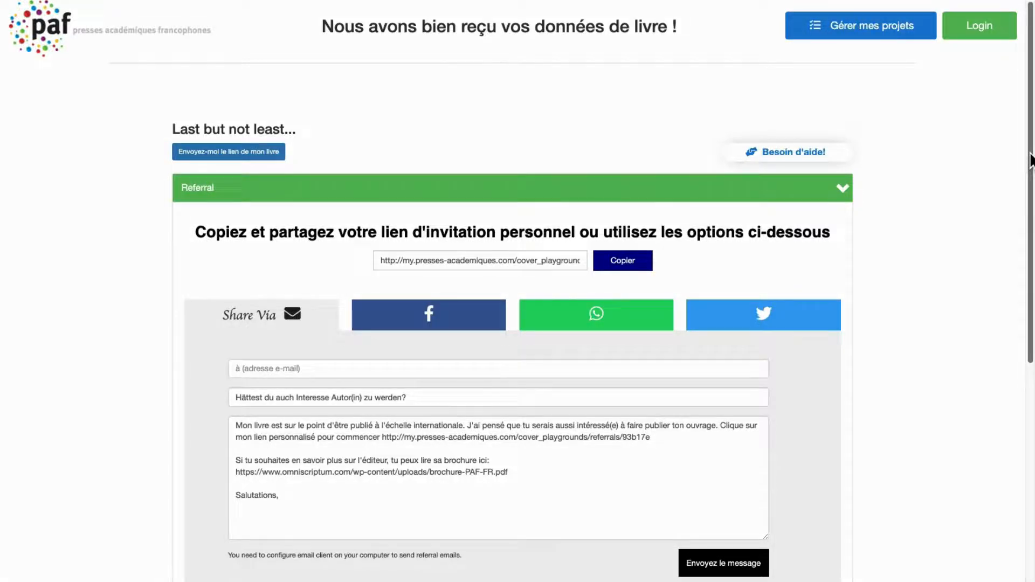
left_click_drag(1031, 160, 1032, 228)
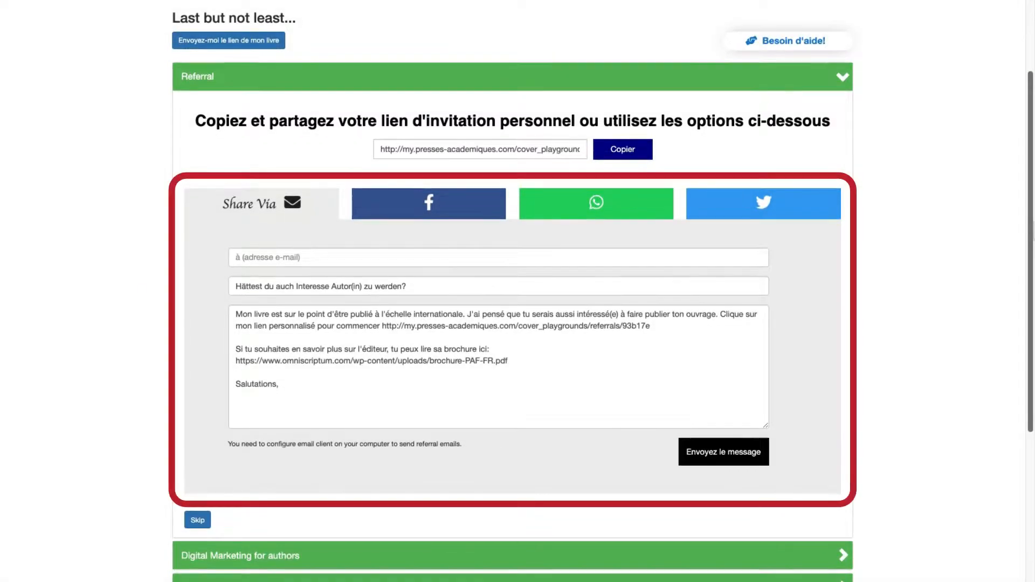
left_click_drag(1032, 229, 1032, 375)
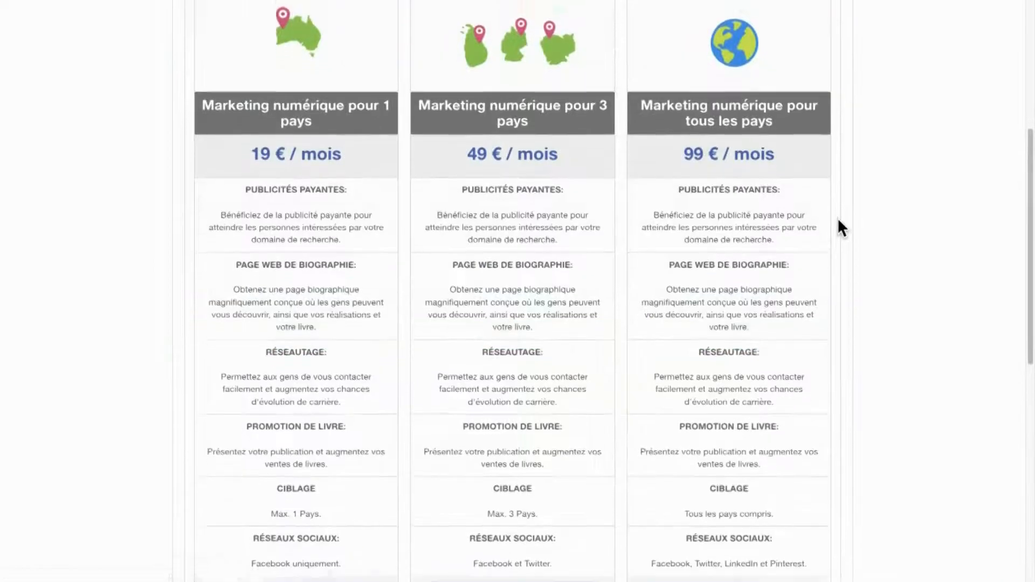
scroll(839, 225, "down", 2)
scroll(839, 220, "down", 2)
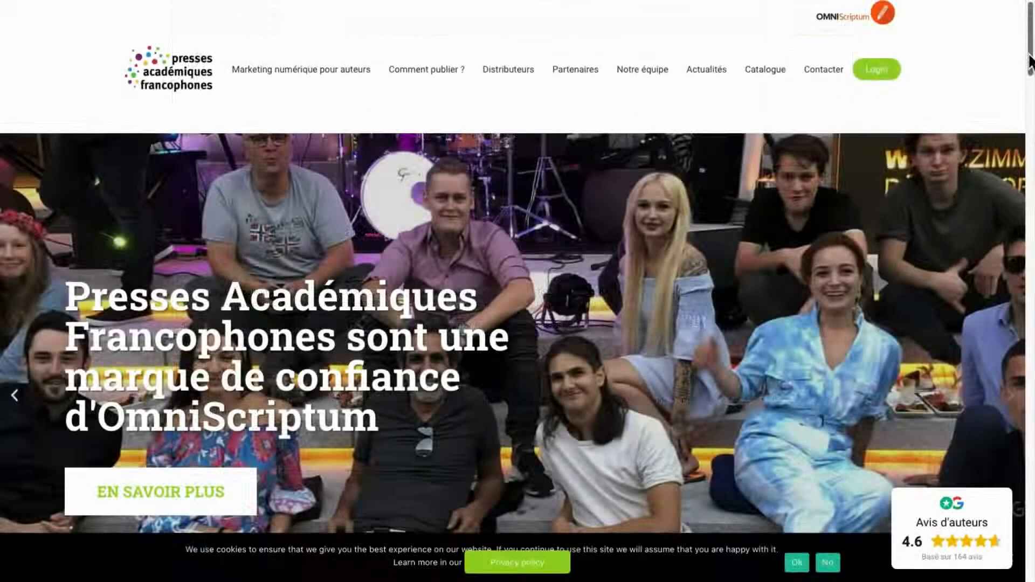
- Look through the Presses Académiques Francophones home page, including its publishing benefits, distributors, team and publisher information
scroll(1029, 97, "down", 5)
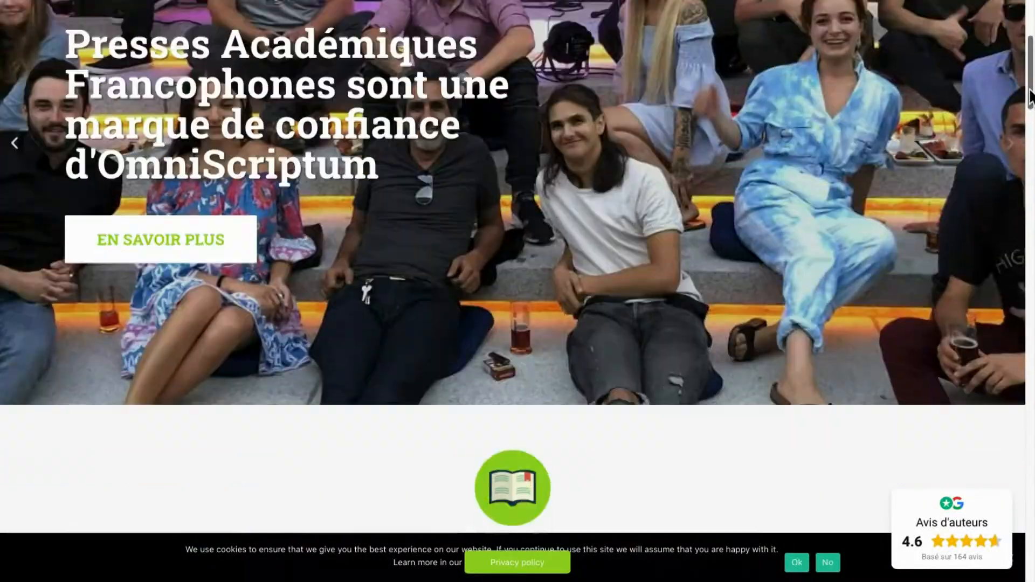
scroll(1030, 97, "down", 15)
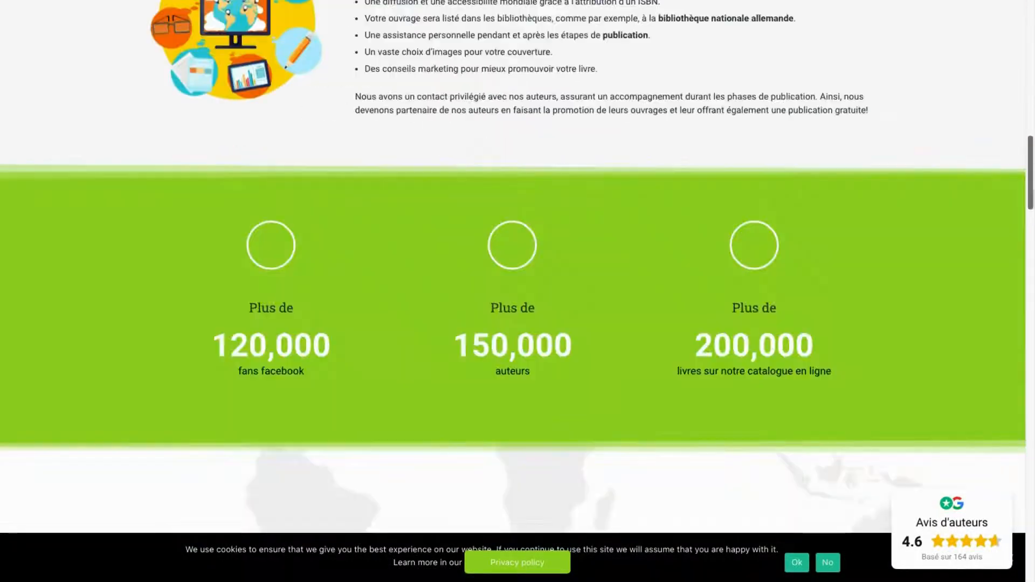
scroll(512, 291, "down", 18)
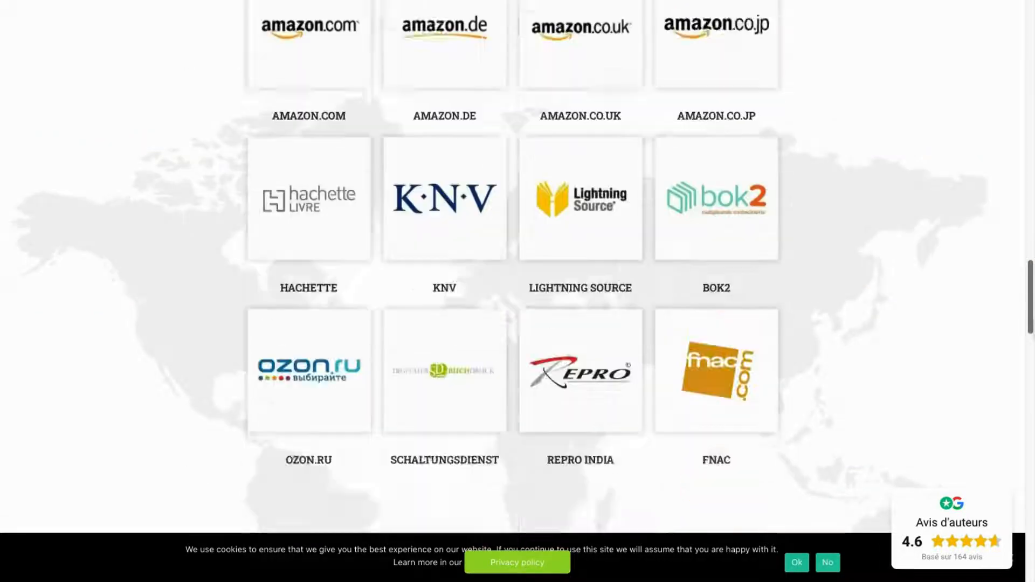
scroll(513, 291, "down", 14)
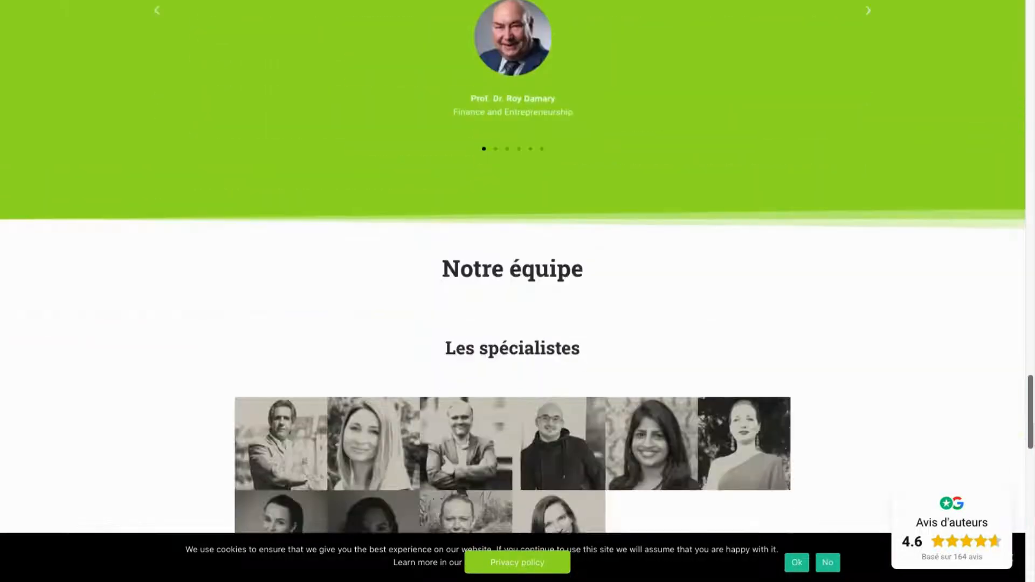
scroll(513, 291, "down", 11)
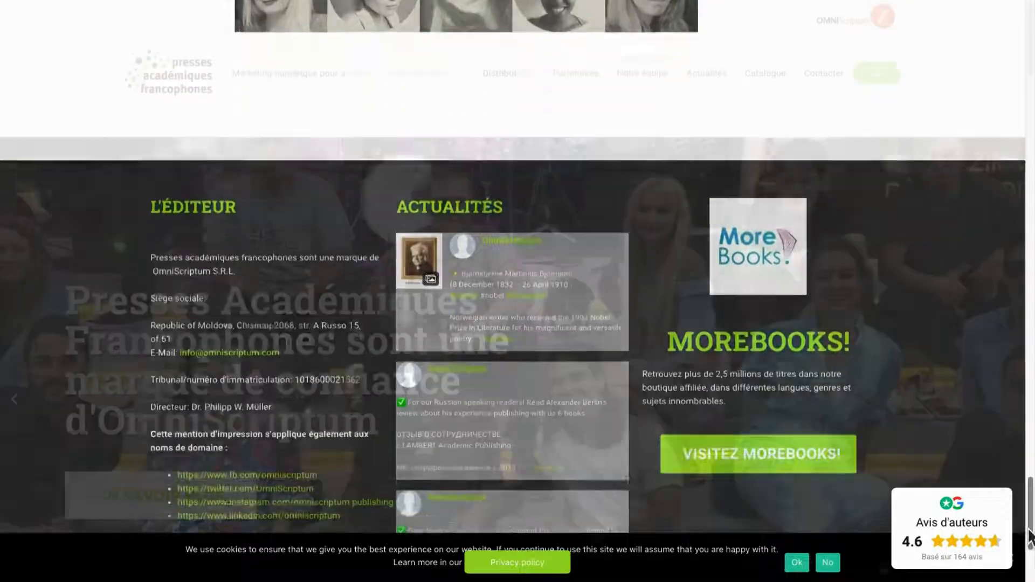